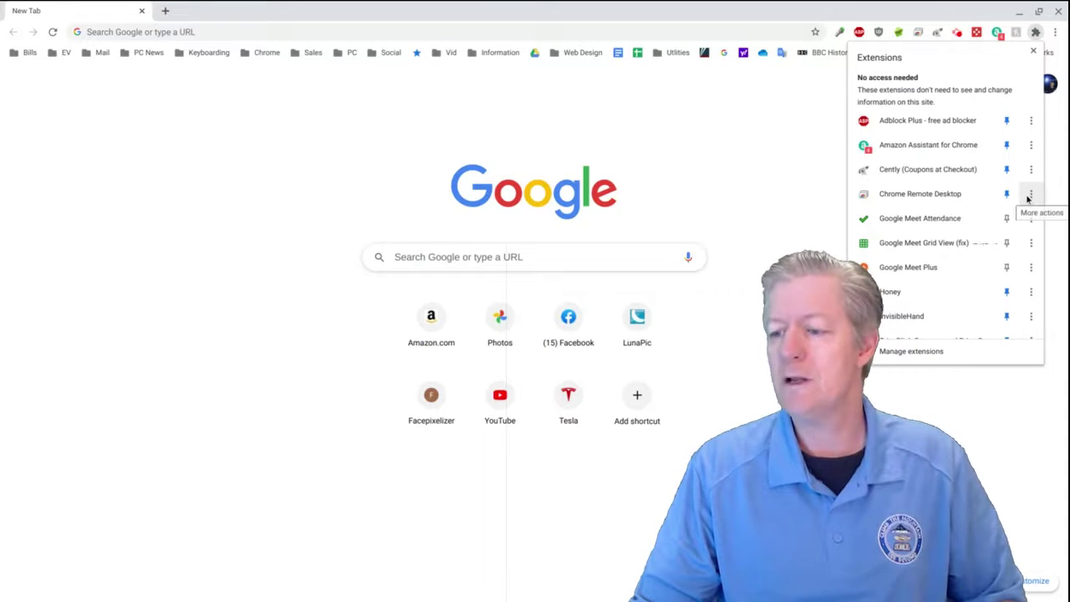
Step: View the available actions for the Amazon Assistant extension, and open the page for managing all extensions
click(1030, 151)
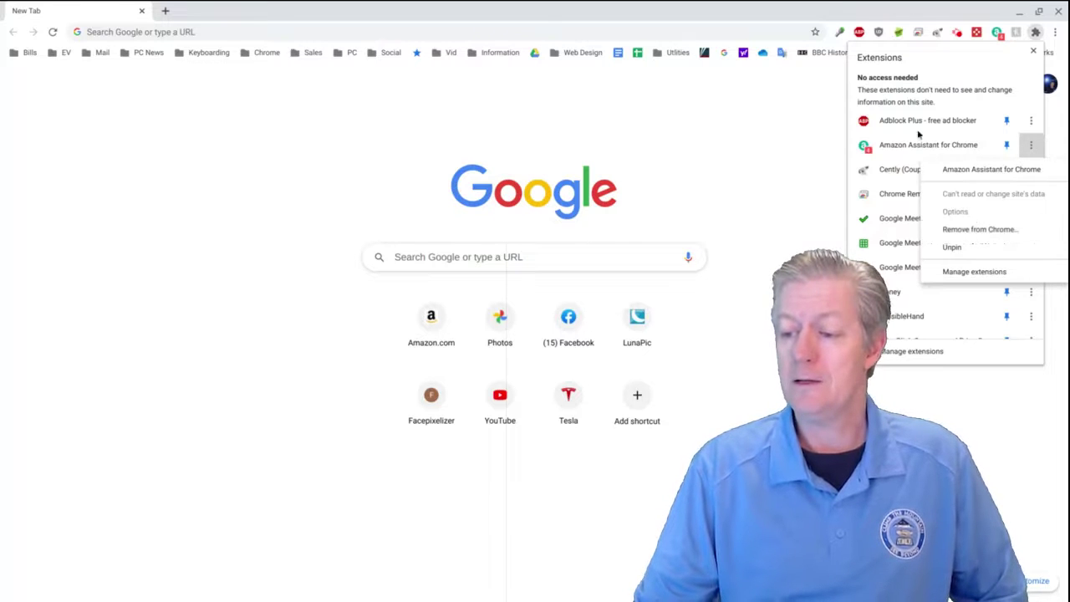
click(942, 250)
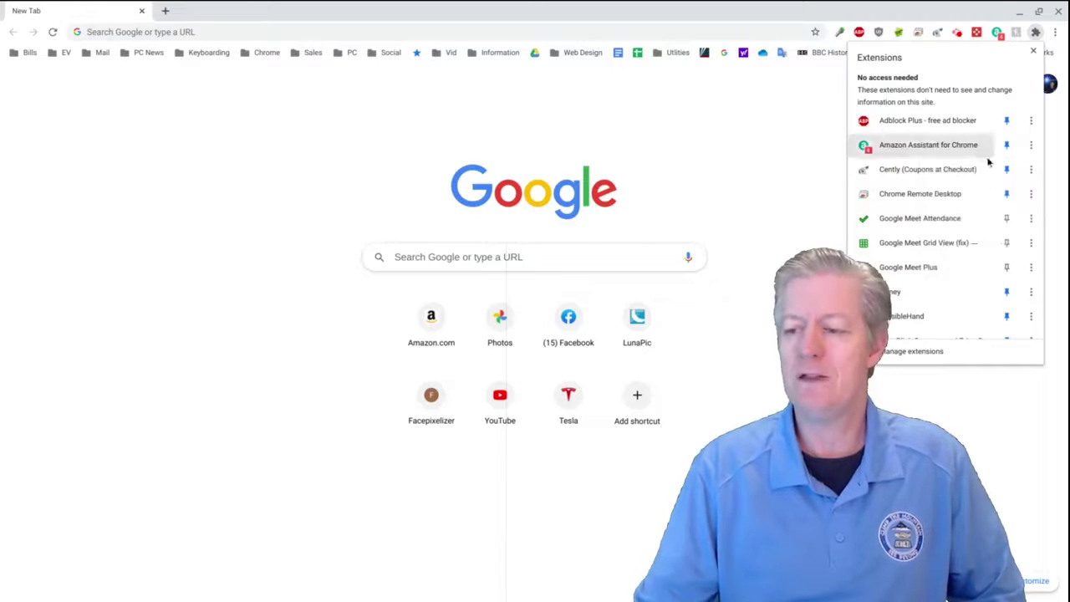
scroll(968, 221, down, 3)
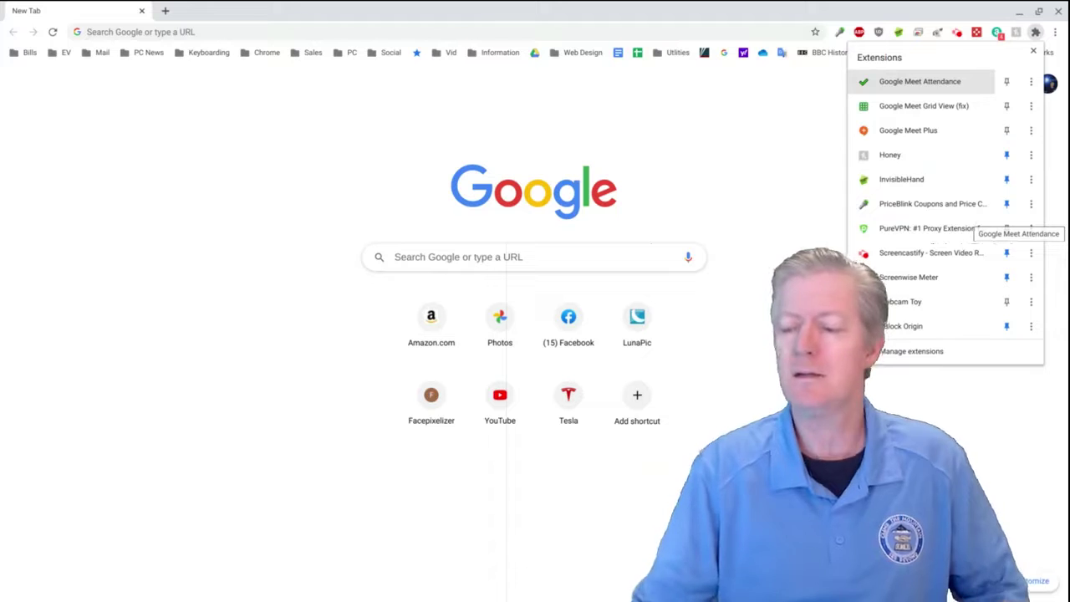
click(951, 353)
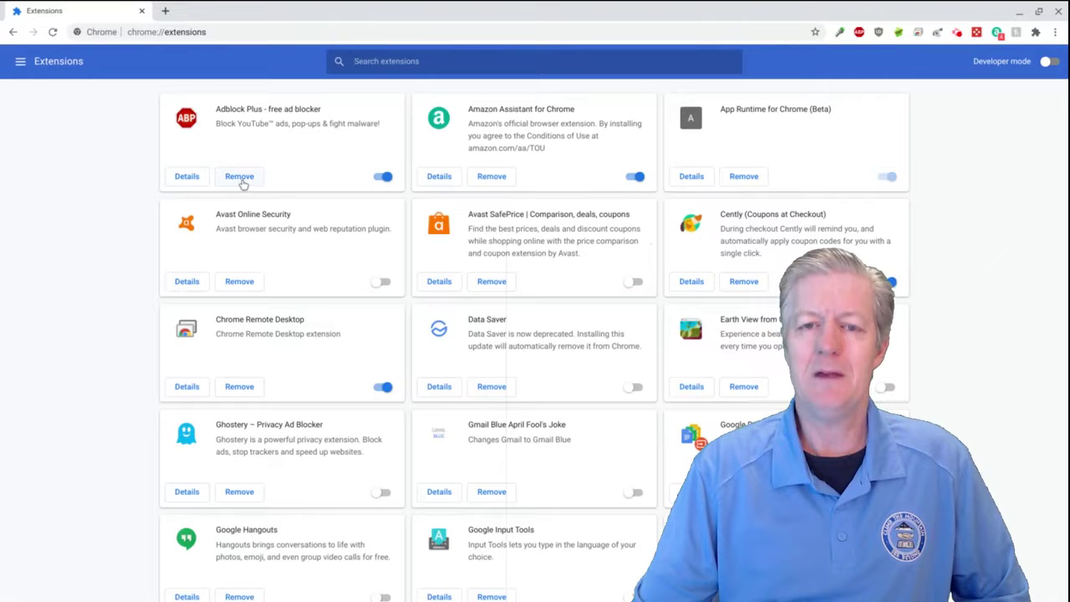
Step: Examine the Adblock Plus extension's details, including its permissions and site access, and return to the extensions list
click(241, 178)
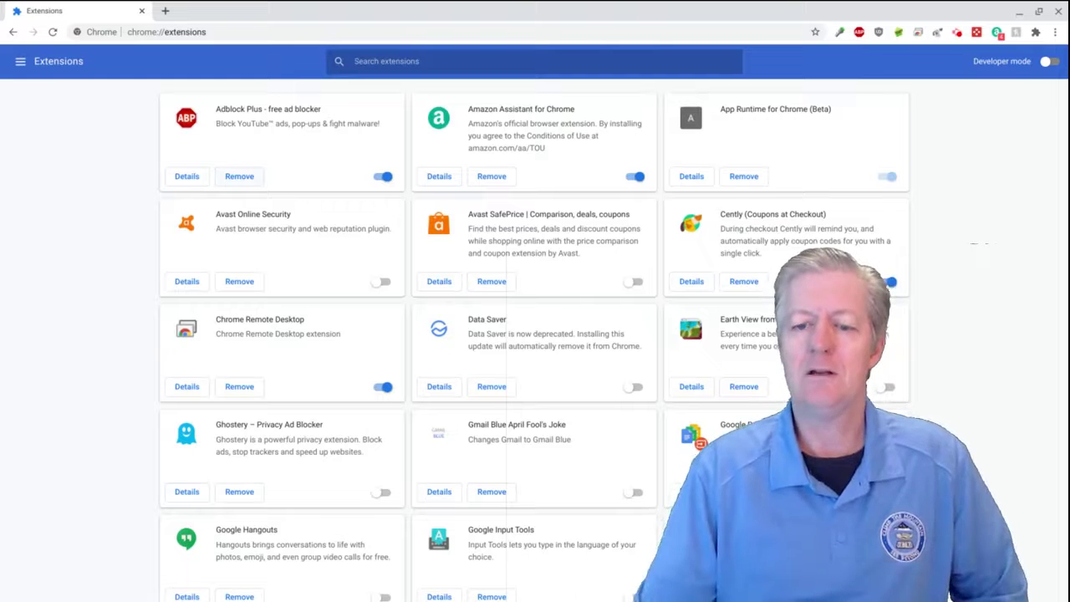
click(187, 177)
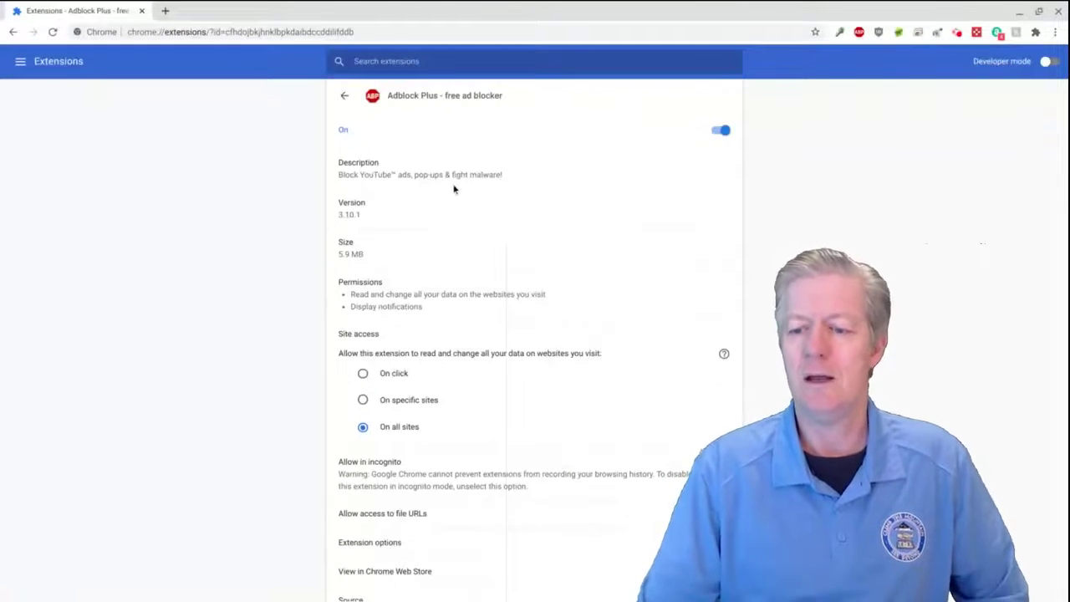
scroll(506, 239, down, 2)
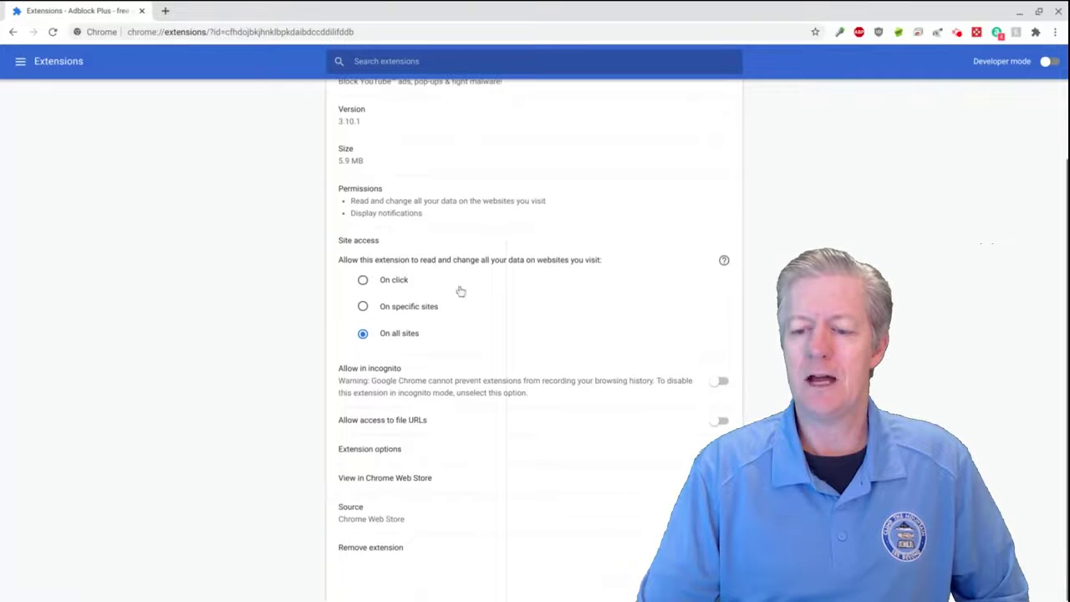
scroll(533, 306, up, 2)
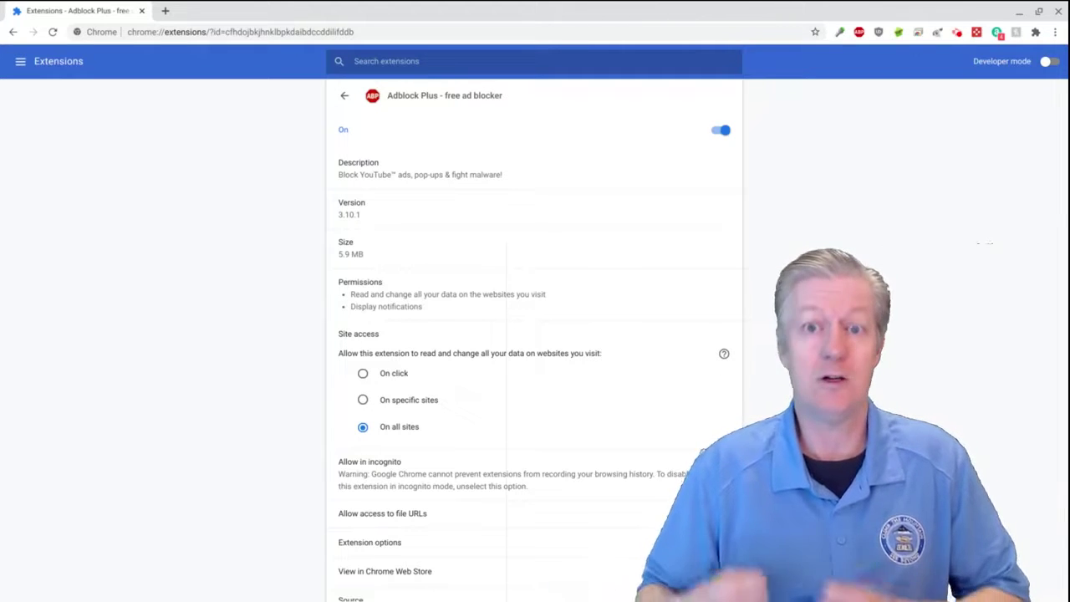
click(13, 31)
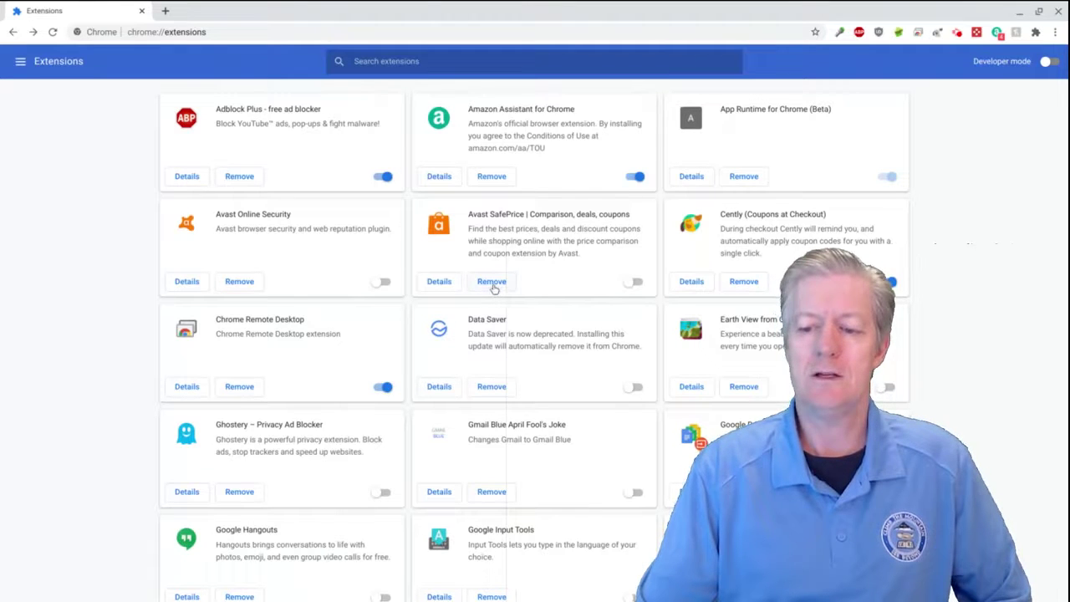
Step: Start removing the Avast SafePrice extension and cancel the removal
click(492, 283)
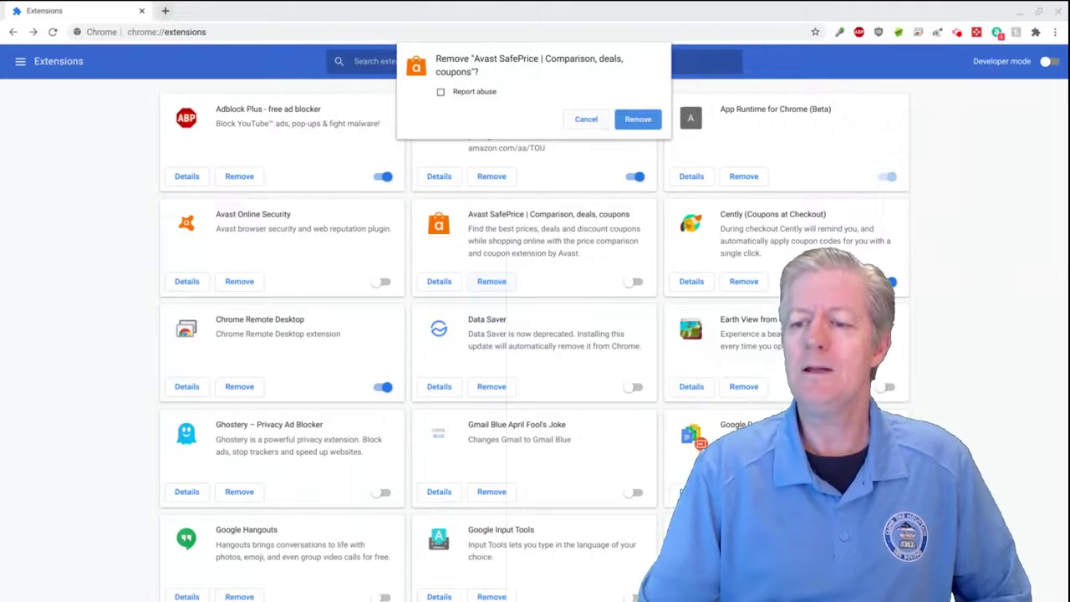
click(592, 121)
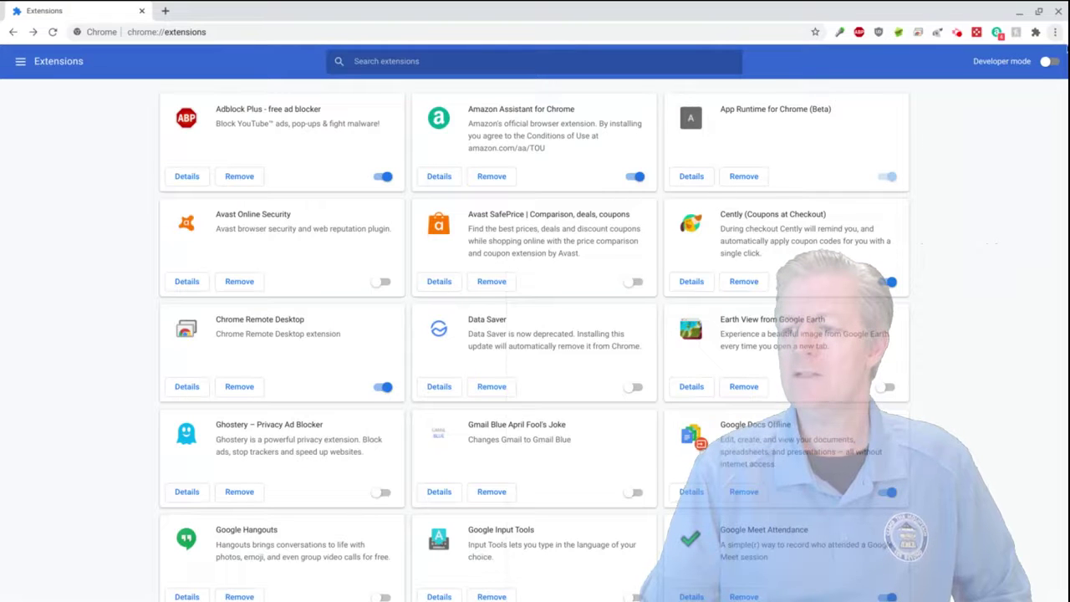
click(1054, 31)
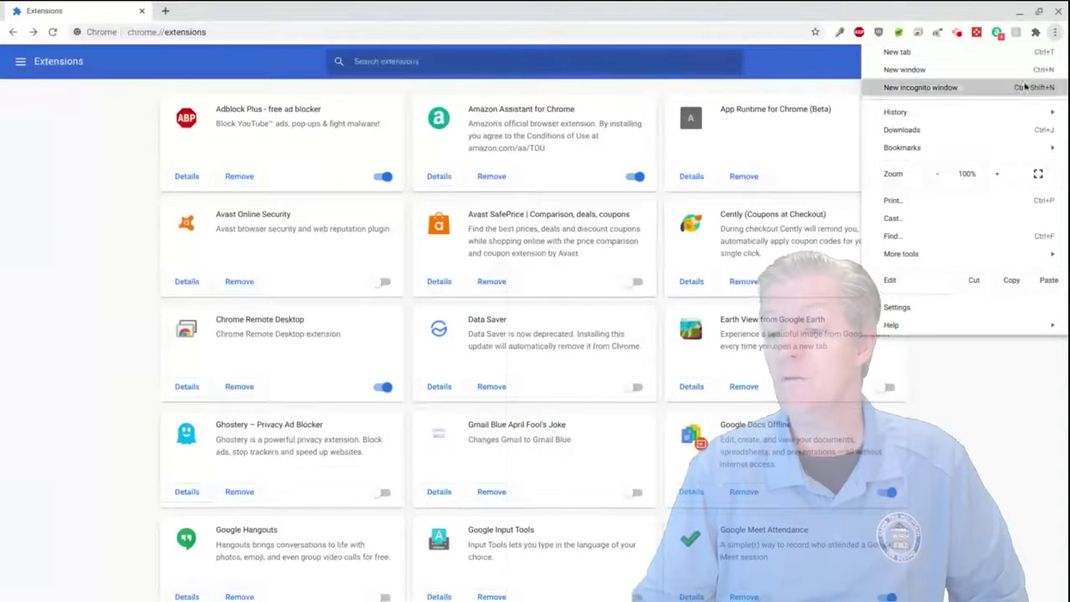
mouse_move(942, 253)
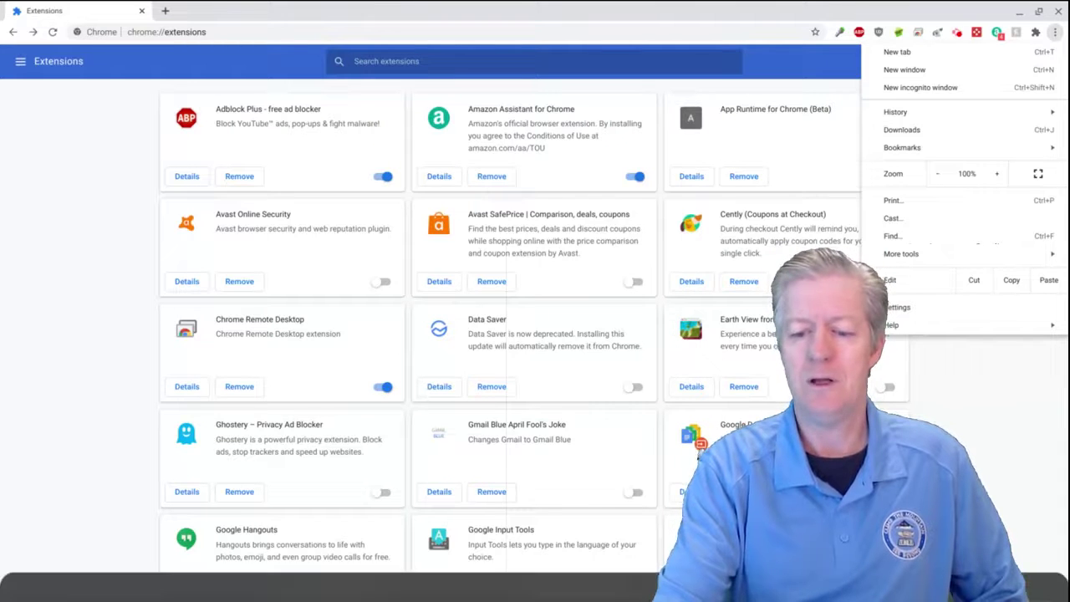
Step: Expand the launcher to the full app list and check the options available for the GIMP on rollApp app
key(super)
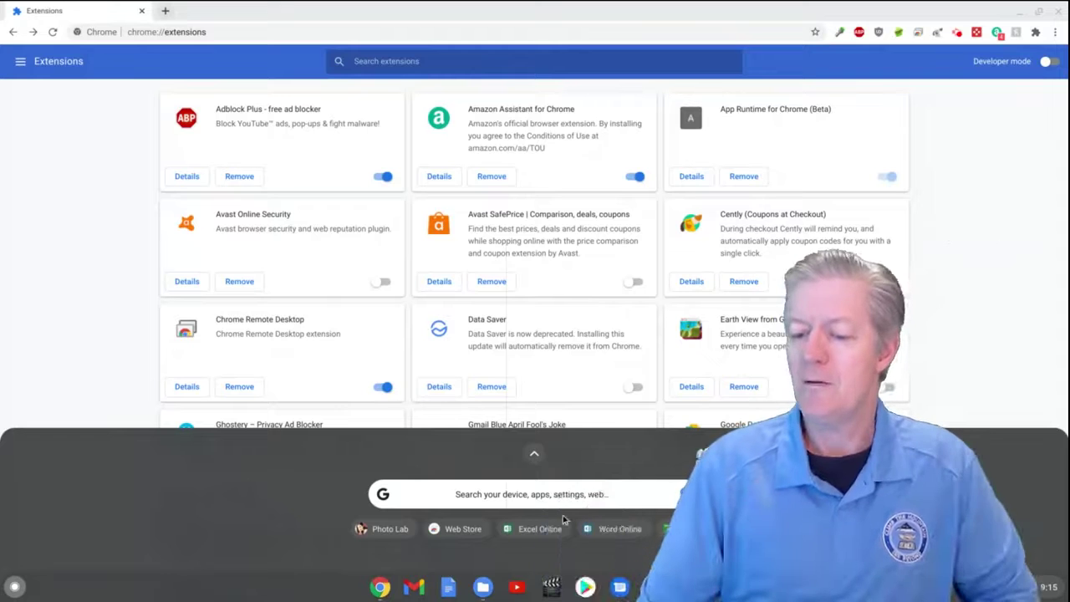
click(535, 456)
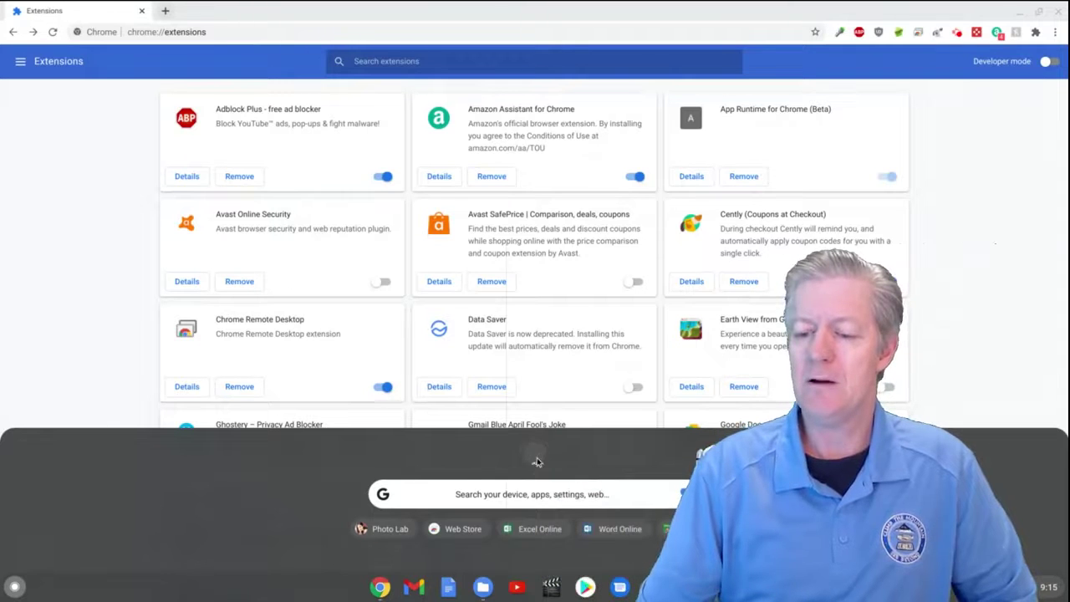
click(535, 457)
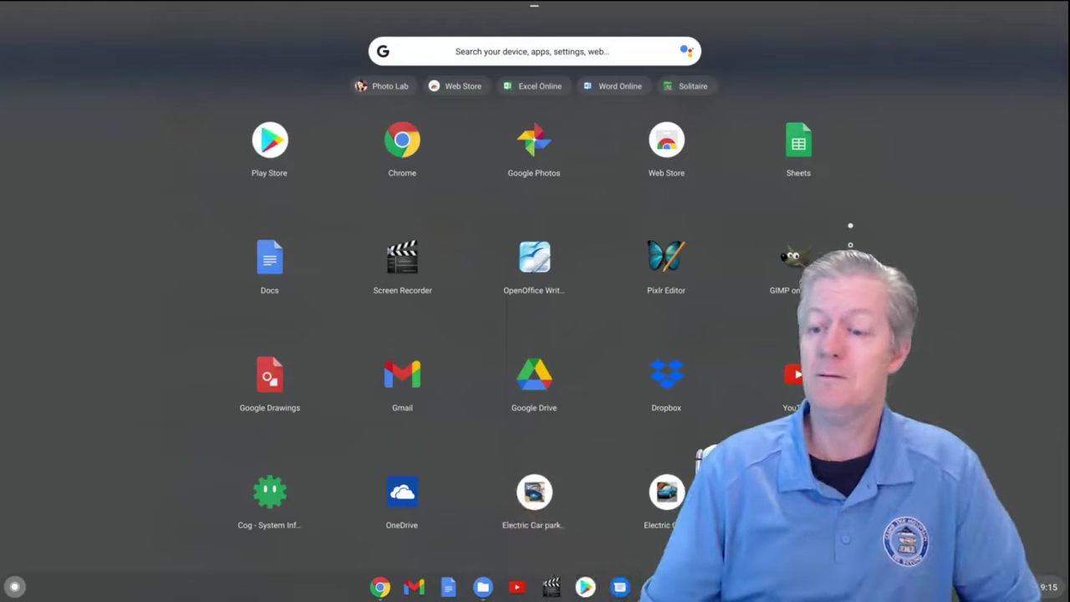
scroll(638, 365, down, 2)
scroll(638, 369, up, 2)
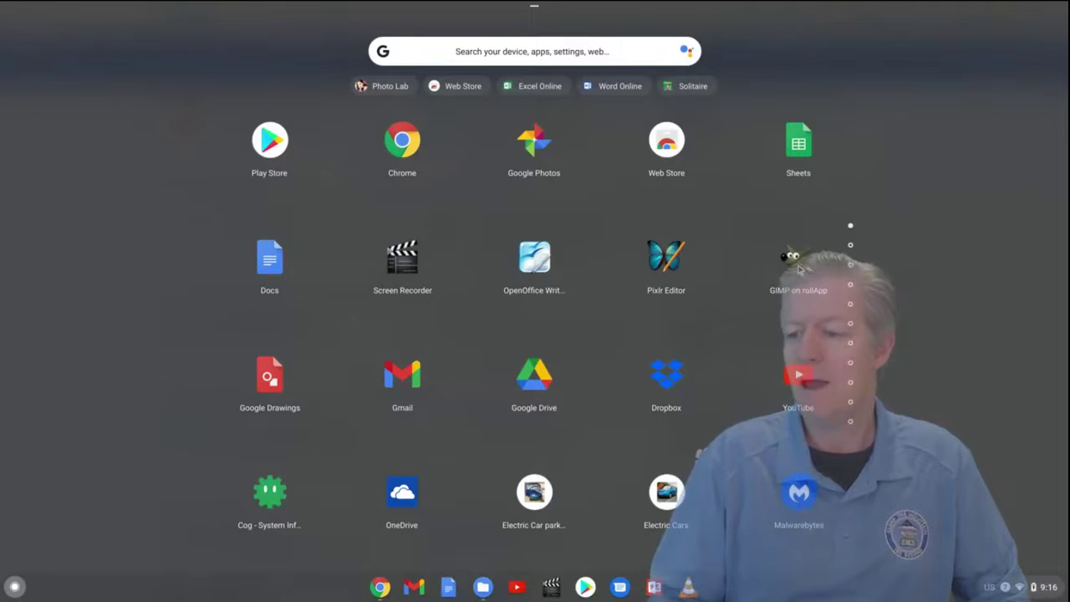
right_click(823, 242)
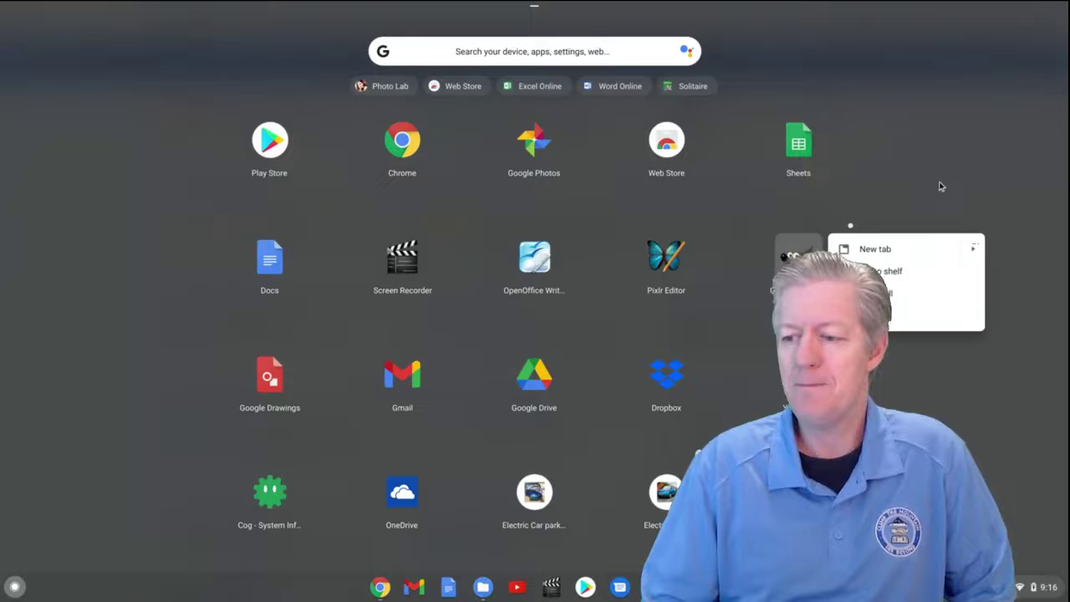
click(933, 177)
Step: Look through the remaining pages of installed apps and check the options available for TiltShiftMaker
scroll(663, 235, down, 10)
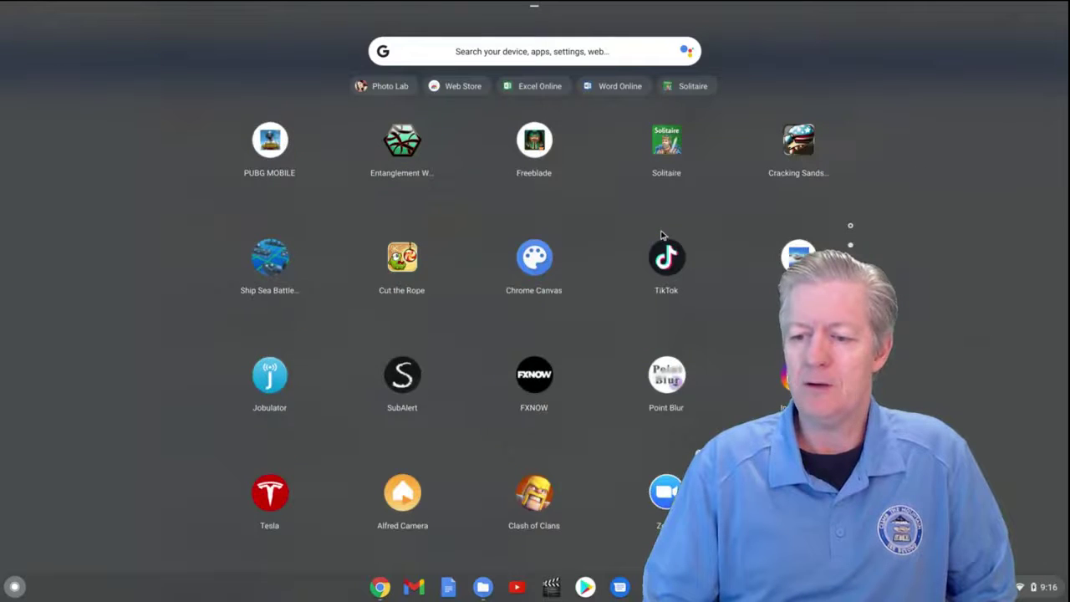
scroll(663, 236, down, 10)
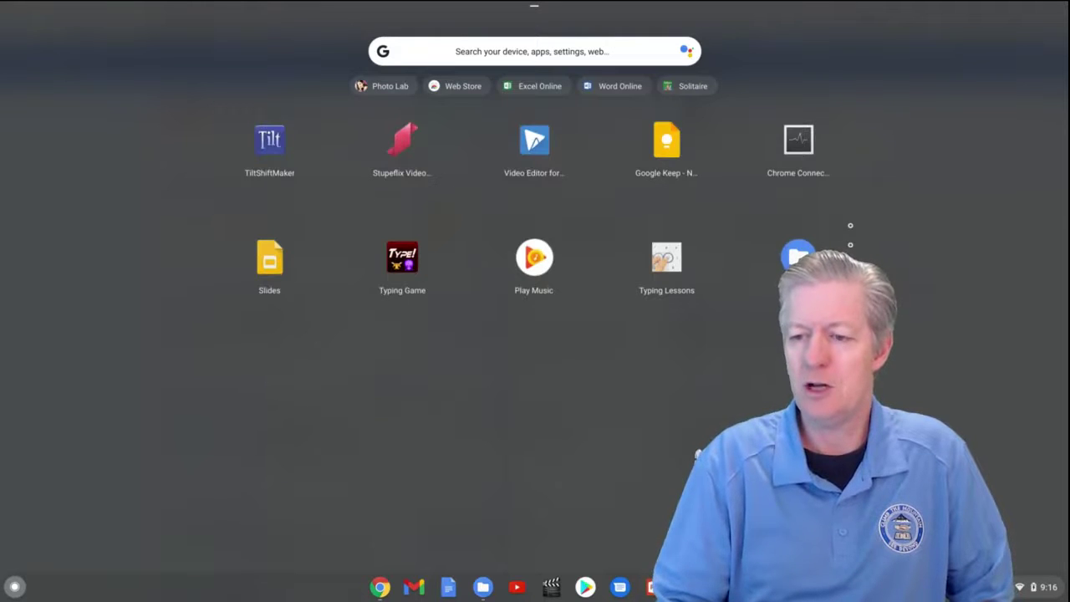
scroll(535, 317, up, 5)
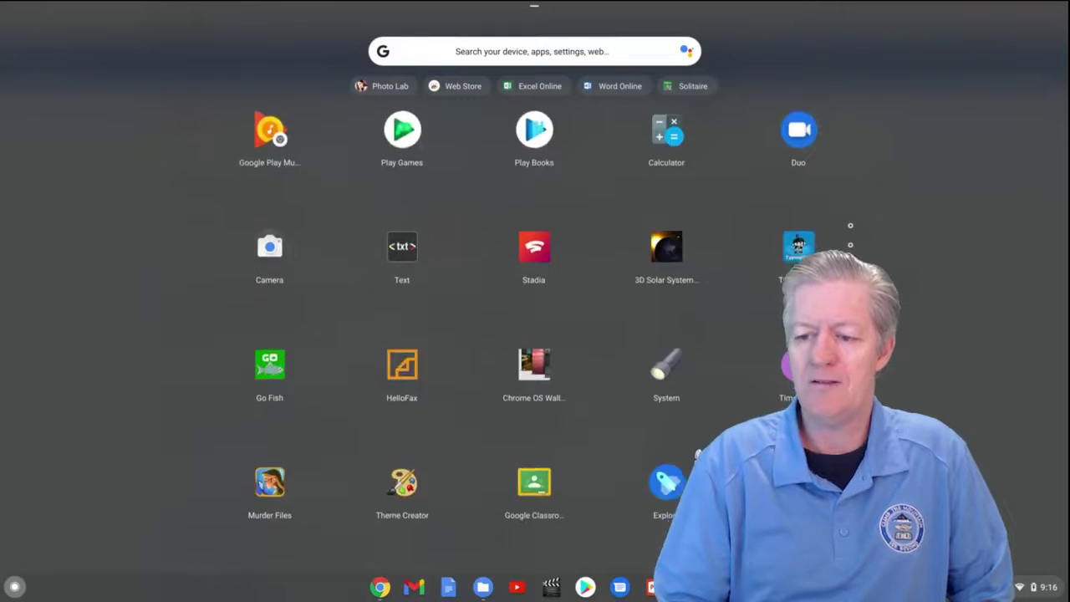
scroll(535, 317, down, 2)
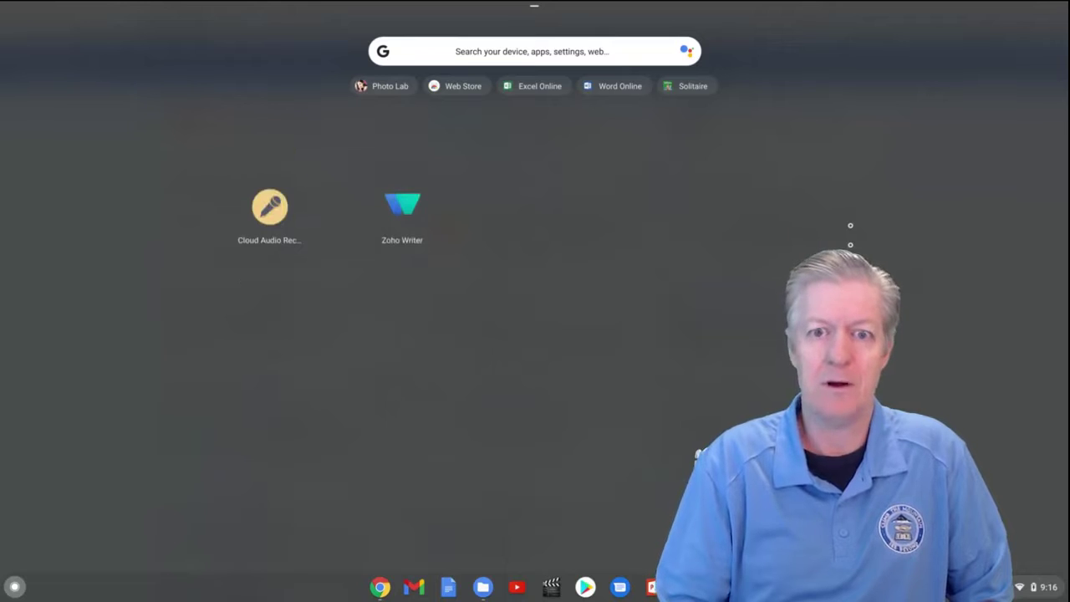
scroll(534, 318, up, 2)
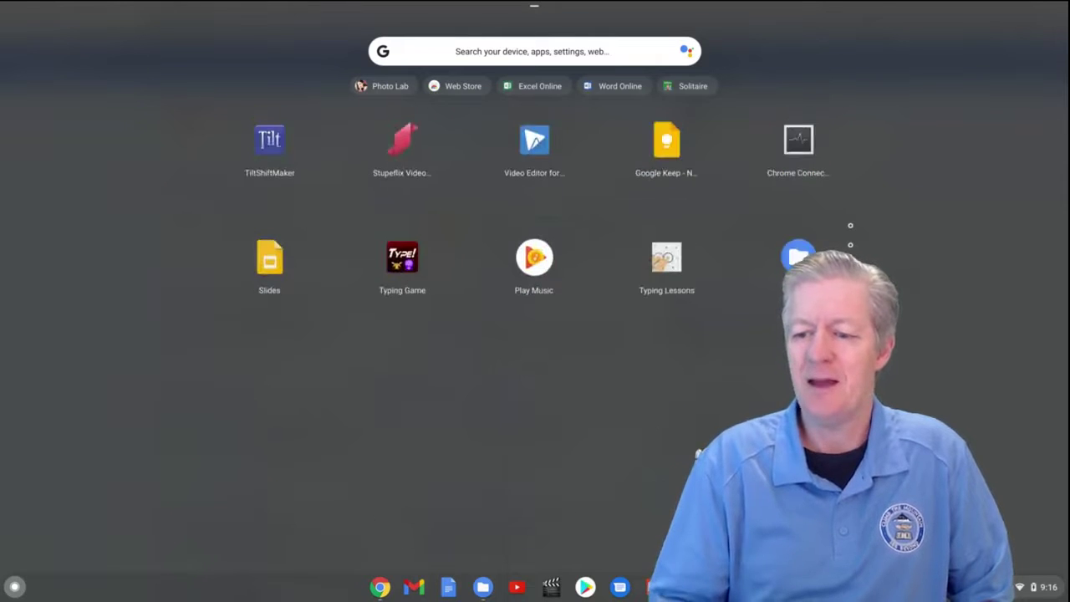
right_click(281, 149)
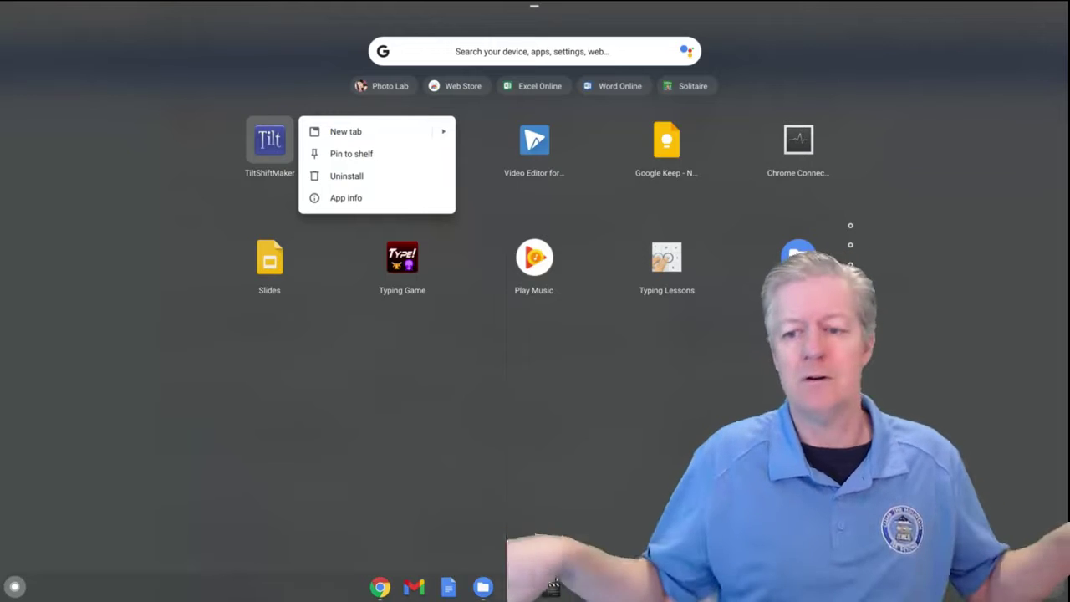
click(900, 114)
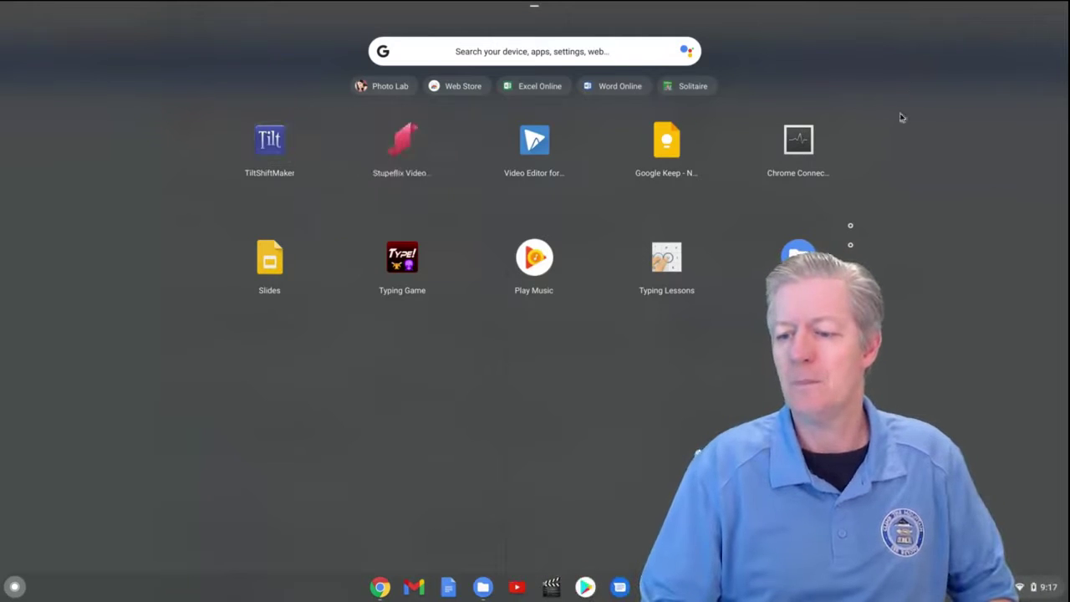
scroll(900, 115, up, 2)
scroll(535, 326, up, 3)
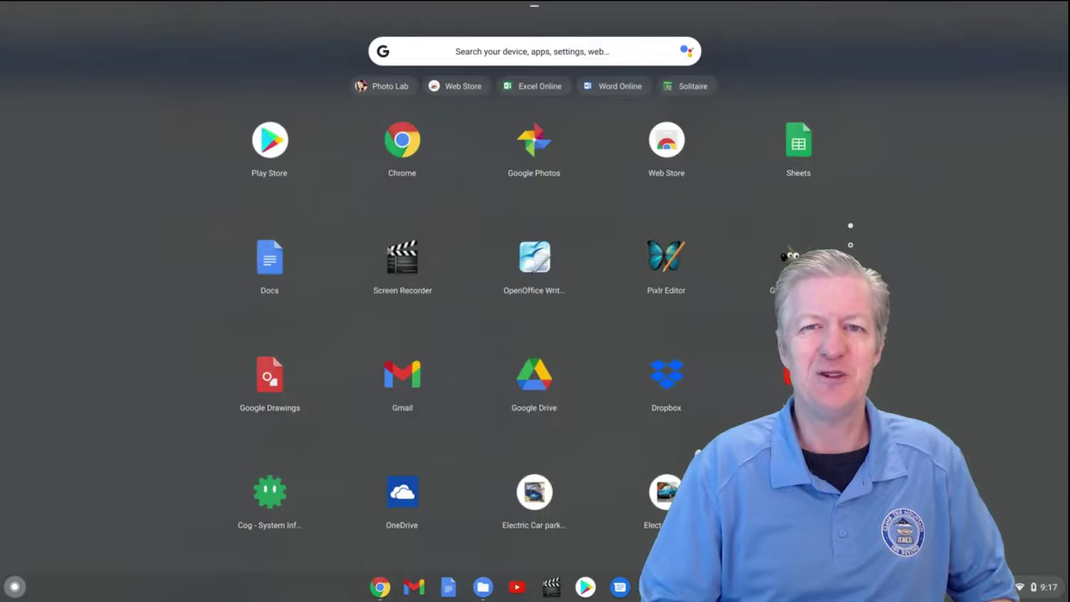
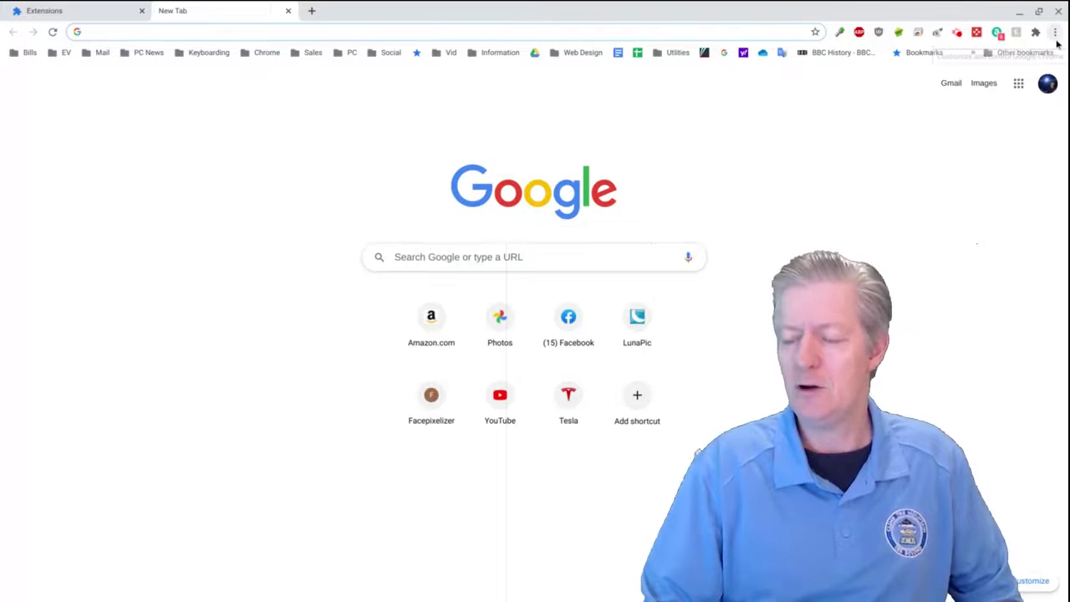
Step: Open the Chrome browser settings and go from there to the extensions page in a new tab
click(1054, 34)
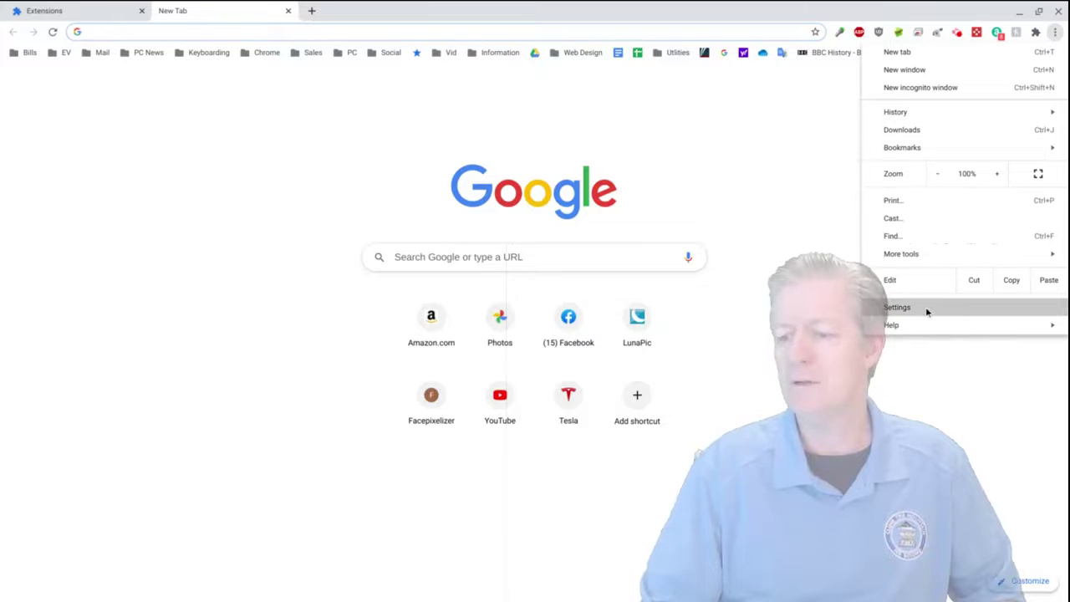
click(926, 311)
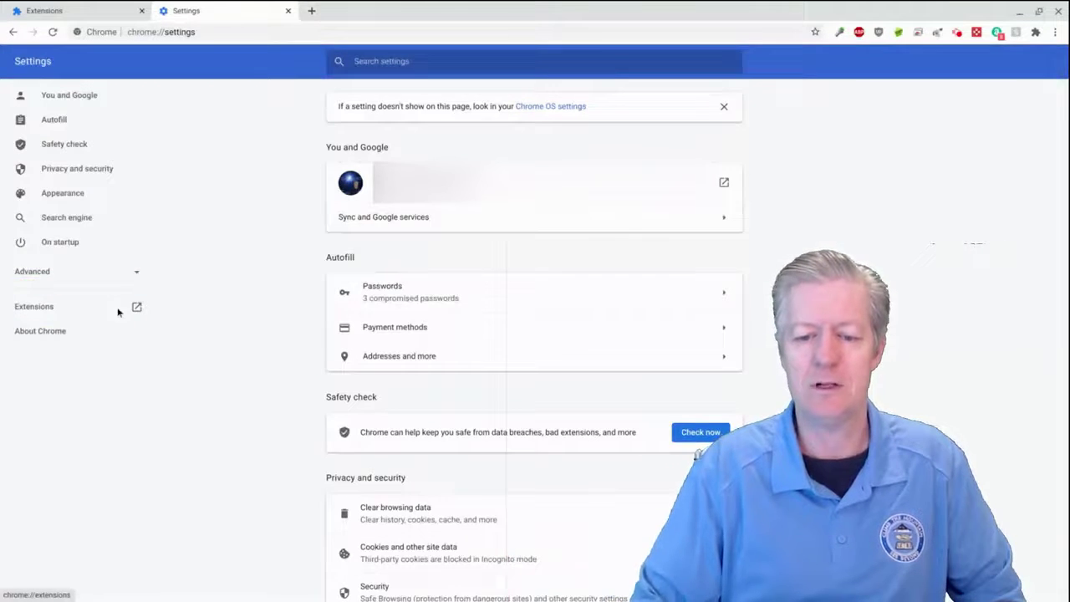
click(120, 313)
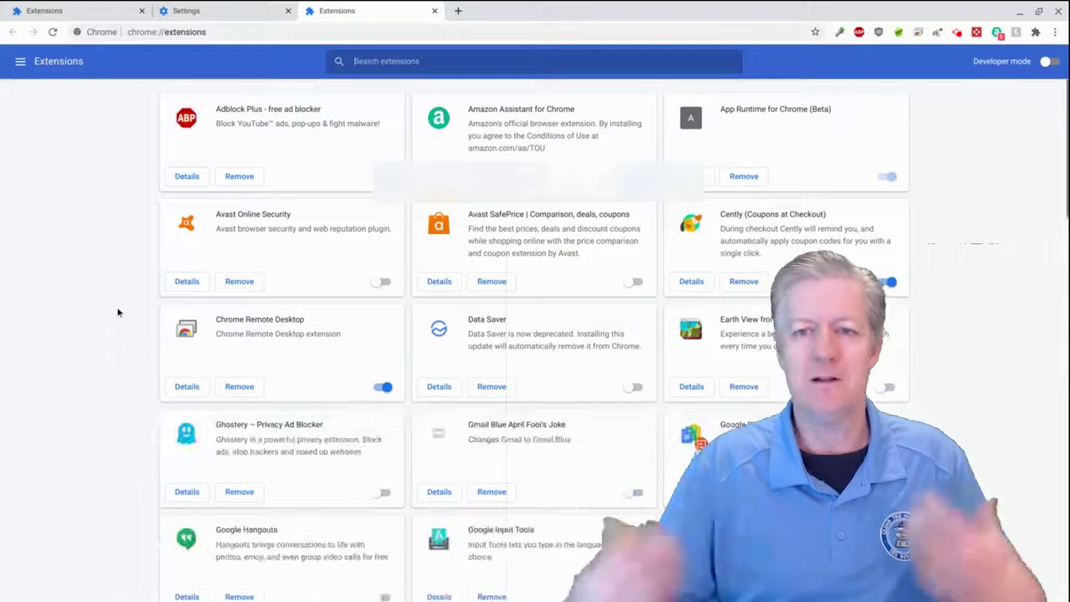
Step: Return to the browser settings tab, search the settings for "check" and review the matching sections
click(187, 14)
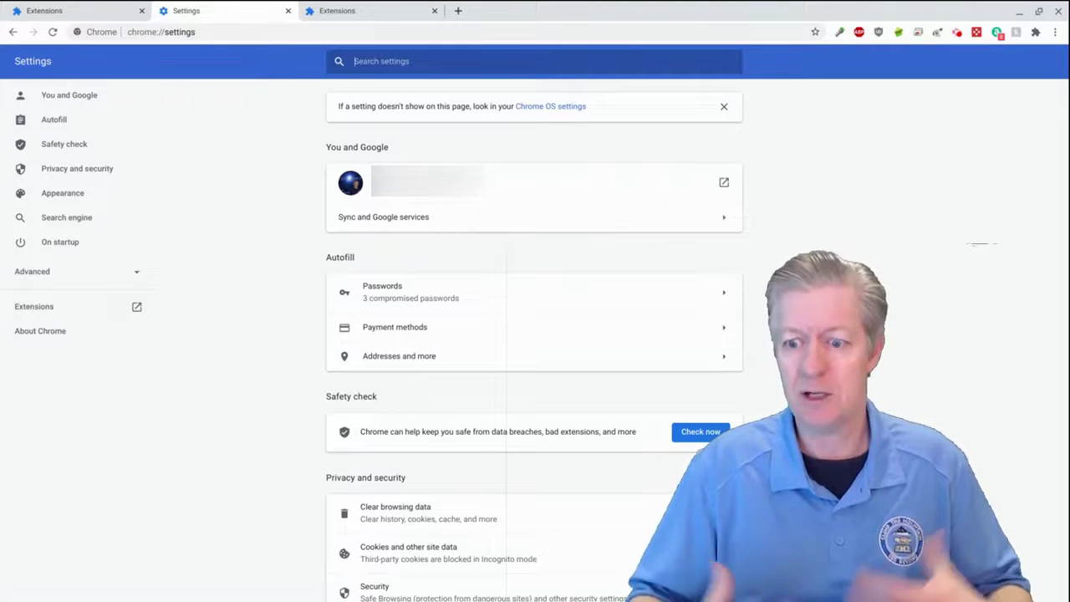
text(c)
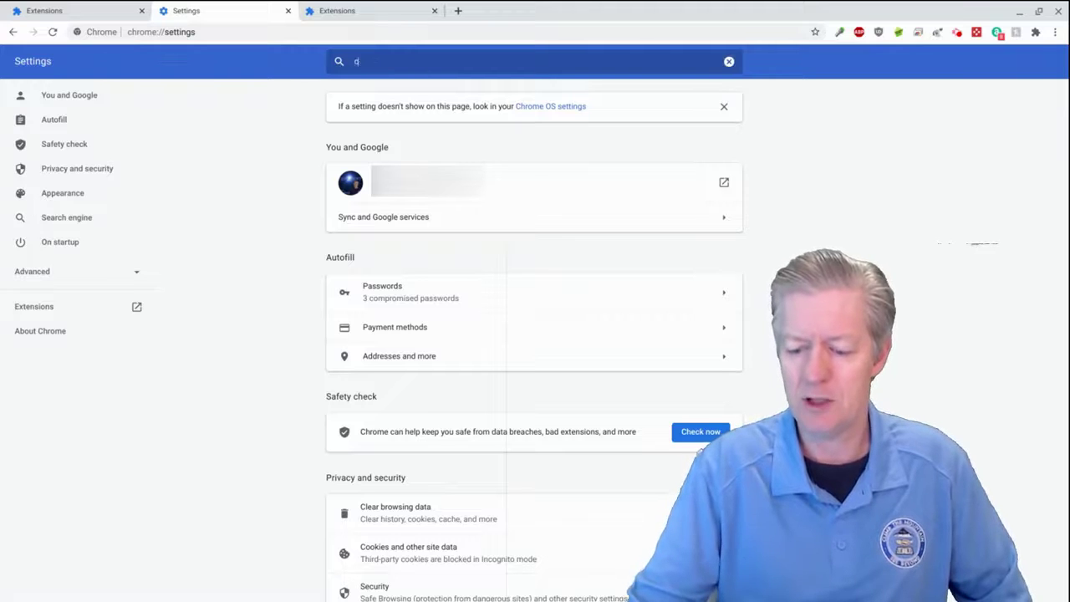
text(heck)
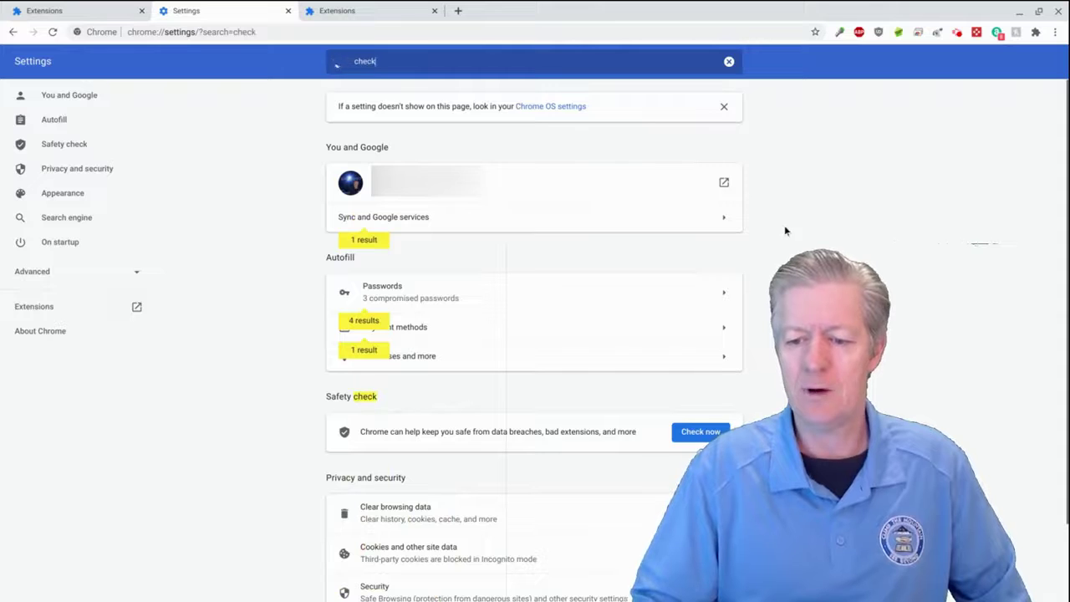
scroll(784, 226, down, 2)
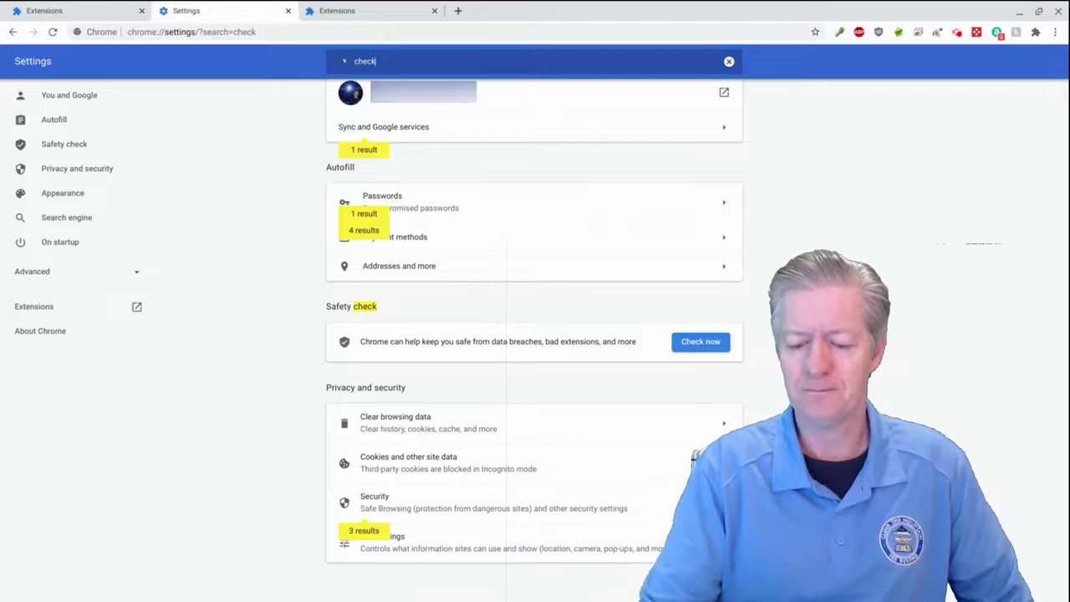
Step: Open the Chrome OS system settings, view the About Chrome OS page with its update check, and close the settings window
key(super)
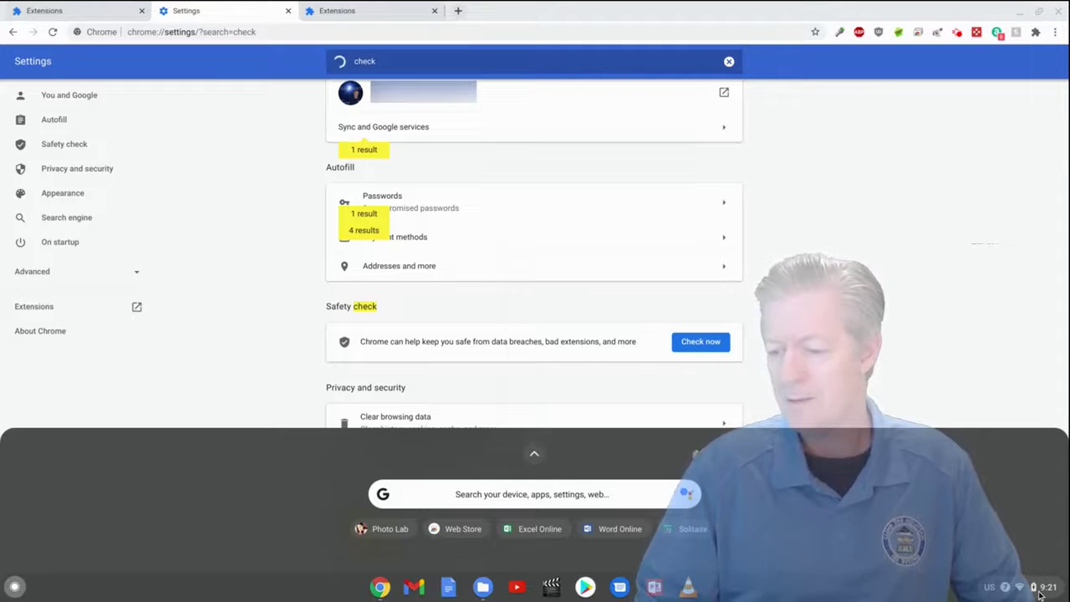
click(1040, 589)
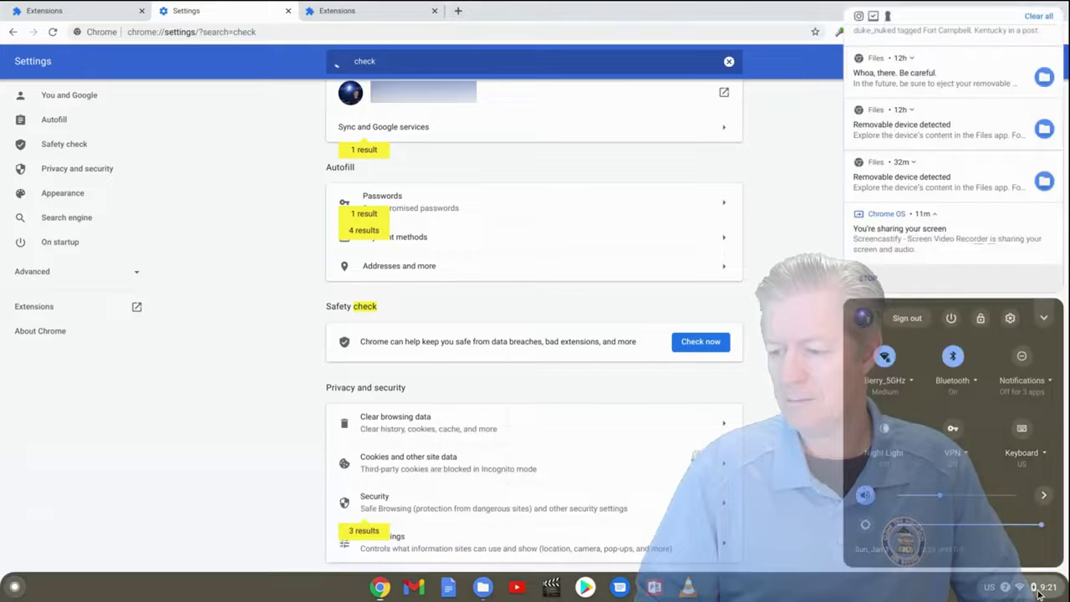
click(1010, 318)
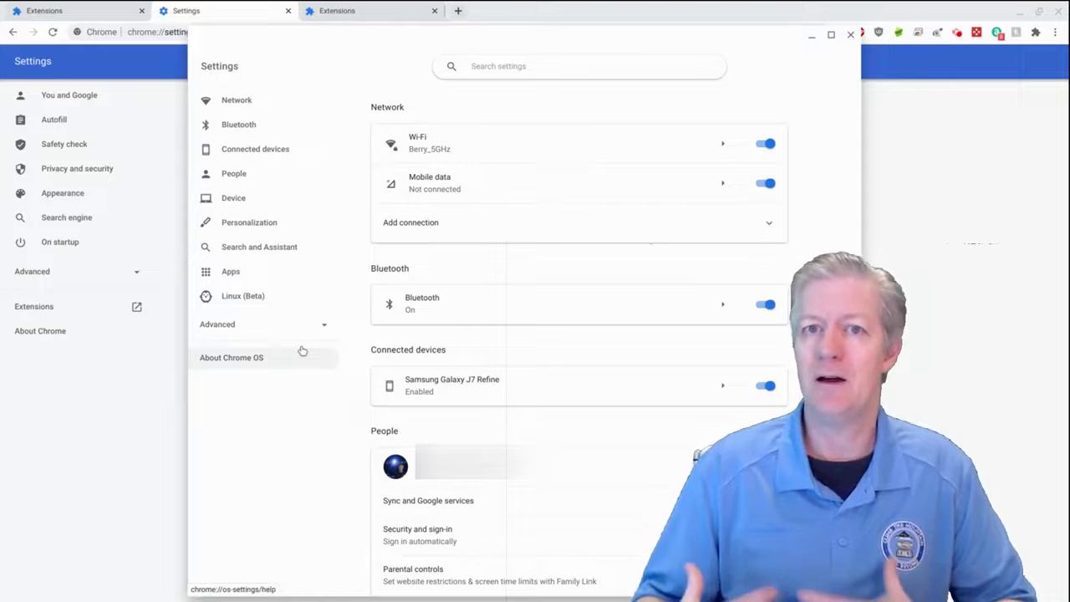
click(234, 359)
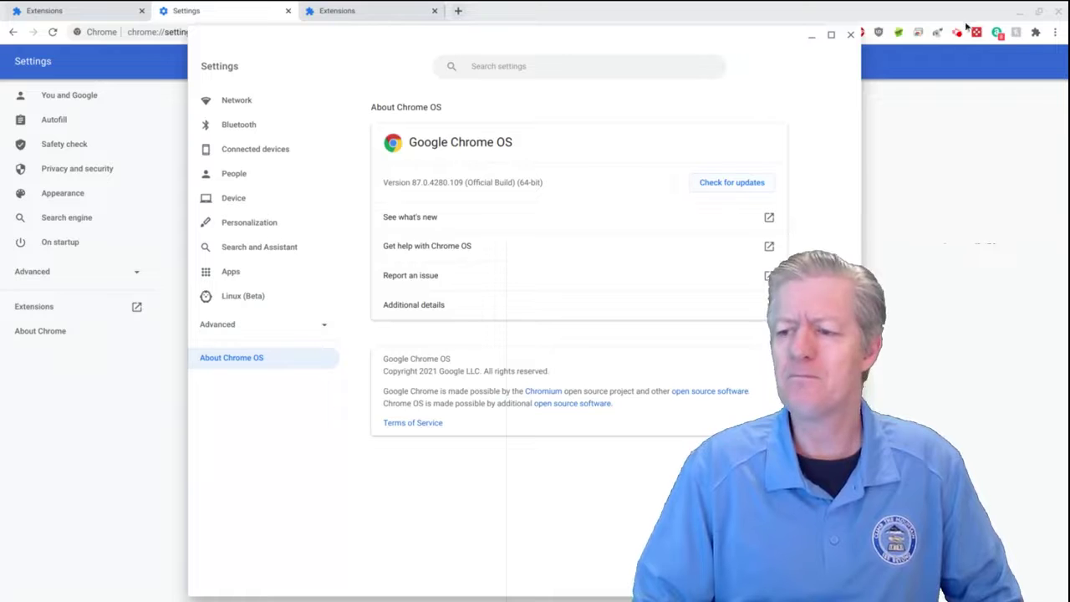
click(851, 37)
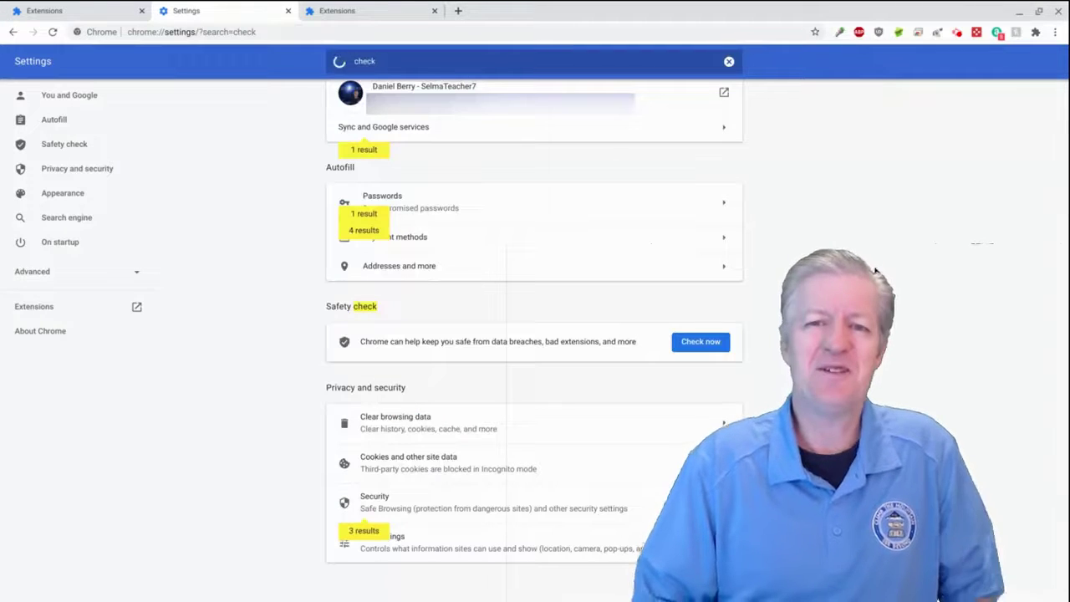